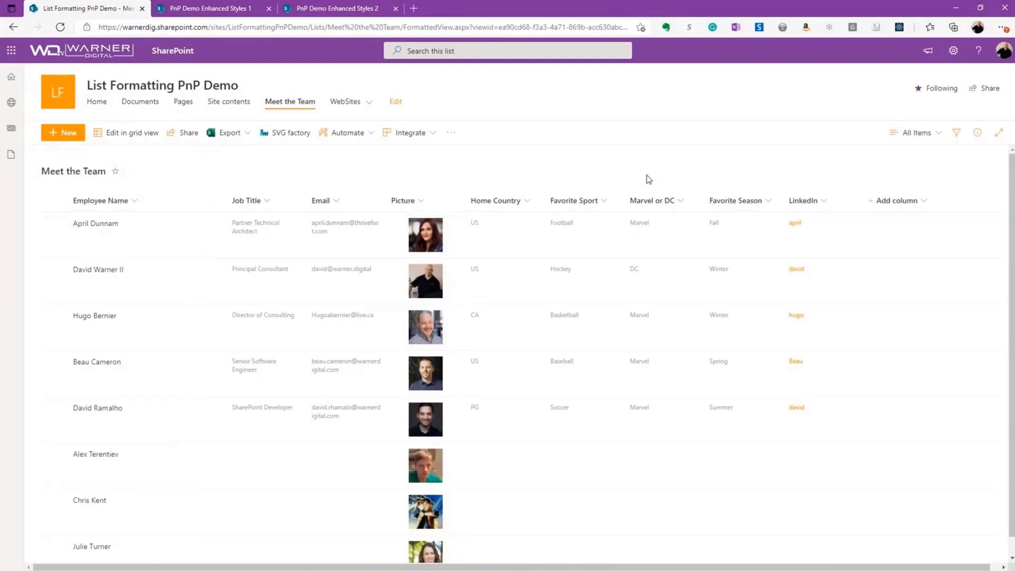
Step: Switch the Meet the Team list to the PnPDemoEnhancedStyles1 view
left_click(917, 137)
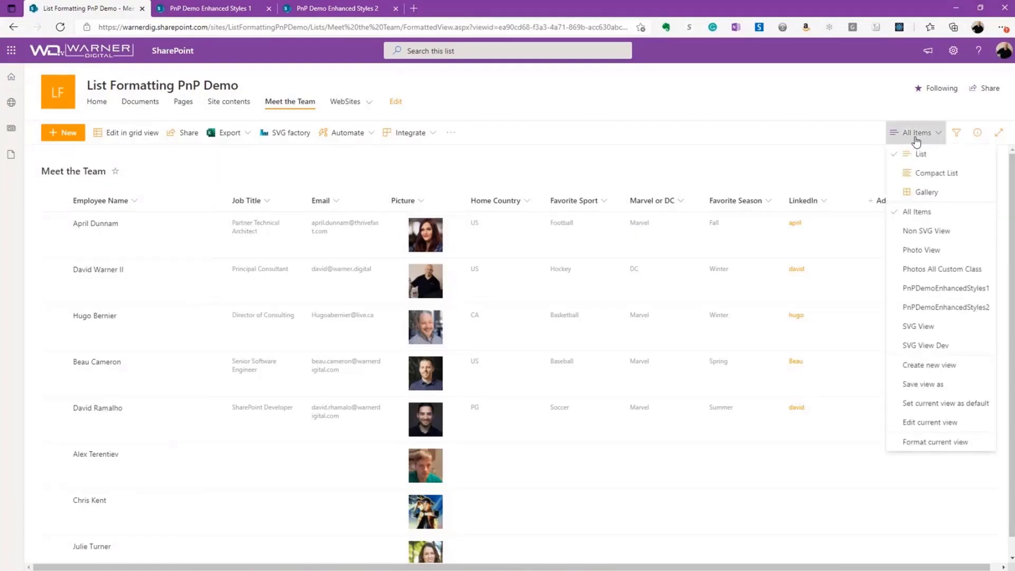
left_click(933, 289)
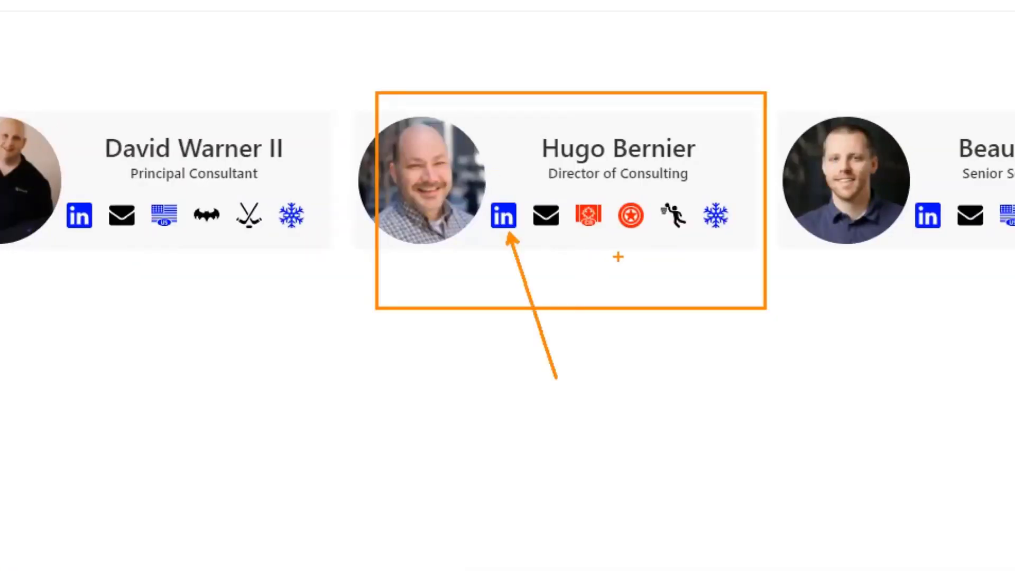
left_click_drag(653, 363, 661, 434)
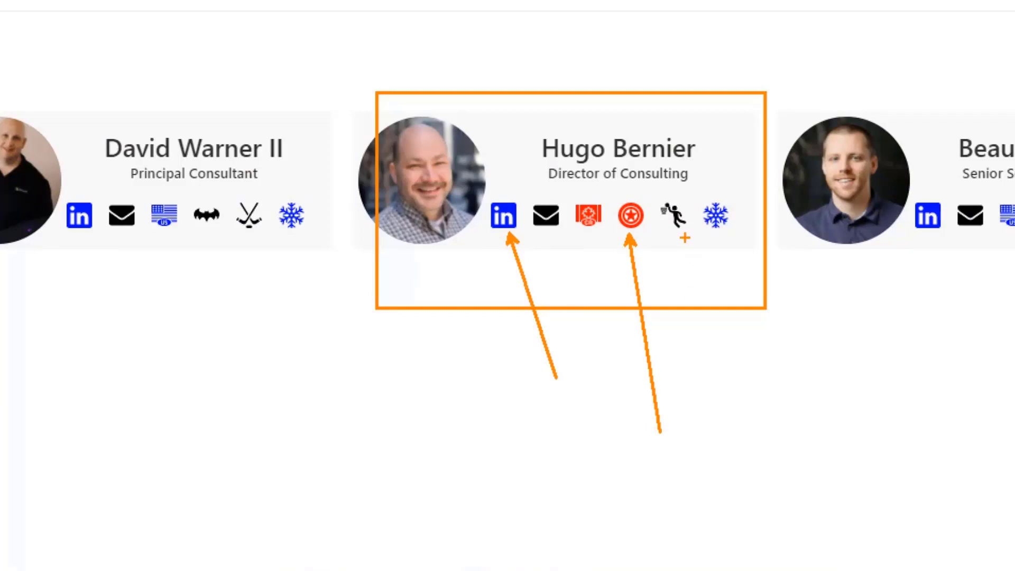
left_click_drag(588, 235, 608, 326)
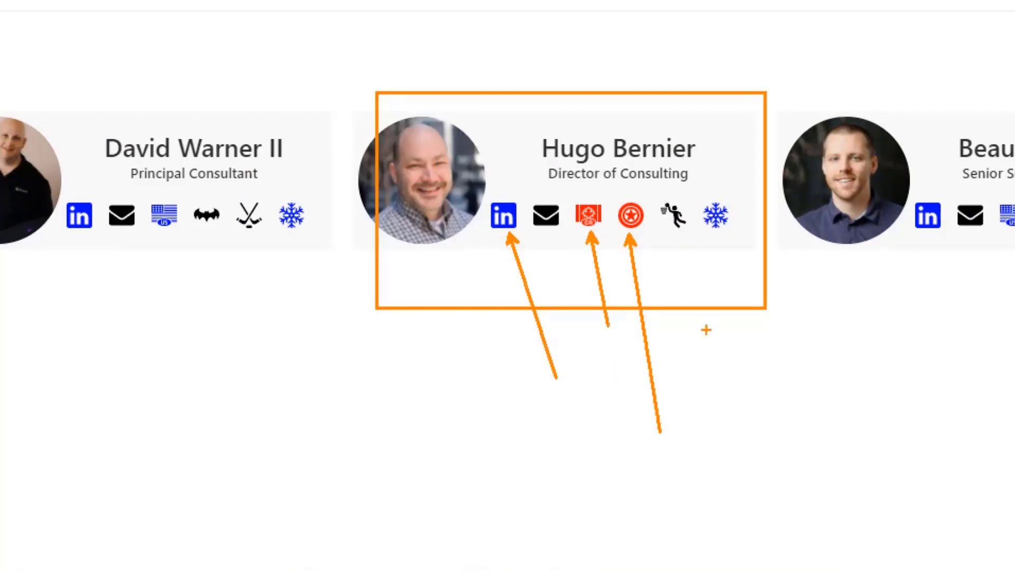
left_click_drag(719, 239, 752, 317)
left_click_drag(687, 241, 723, 303)
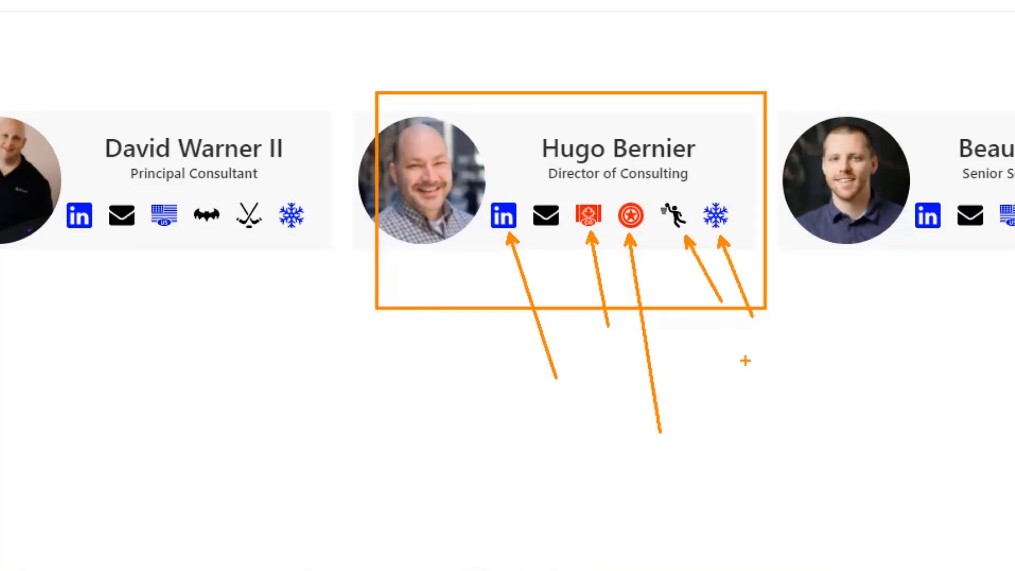
key("Escape")
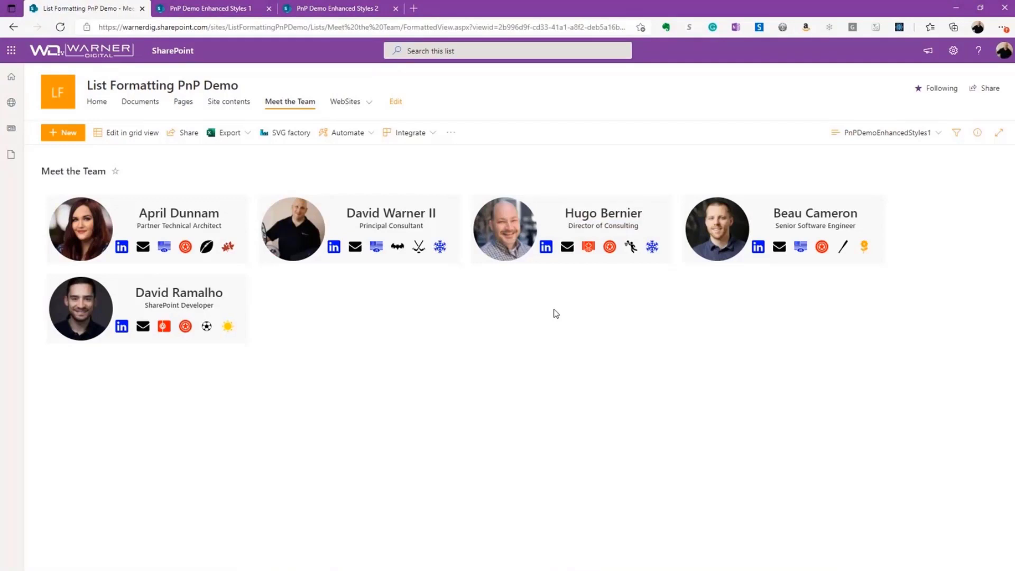
Step: Put the PnP Demo Enhanced Styles 1 page into edit mode and open the Community Profiles list web part's settings
key("ctrl+Tab")
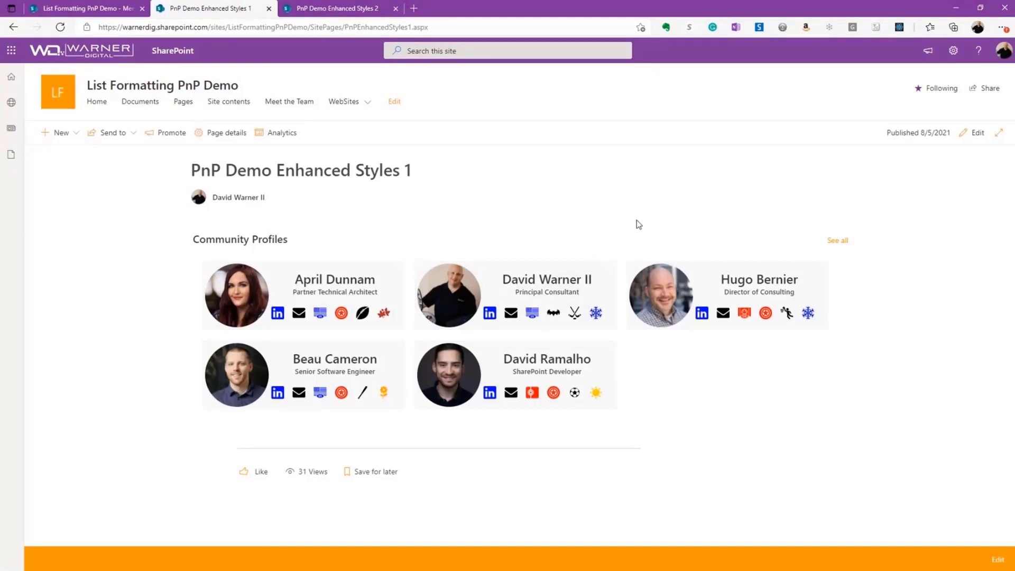
left_click(974, 135)
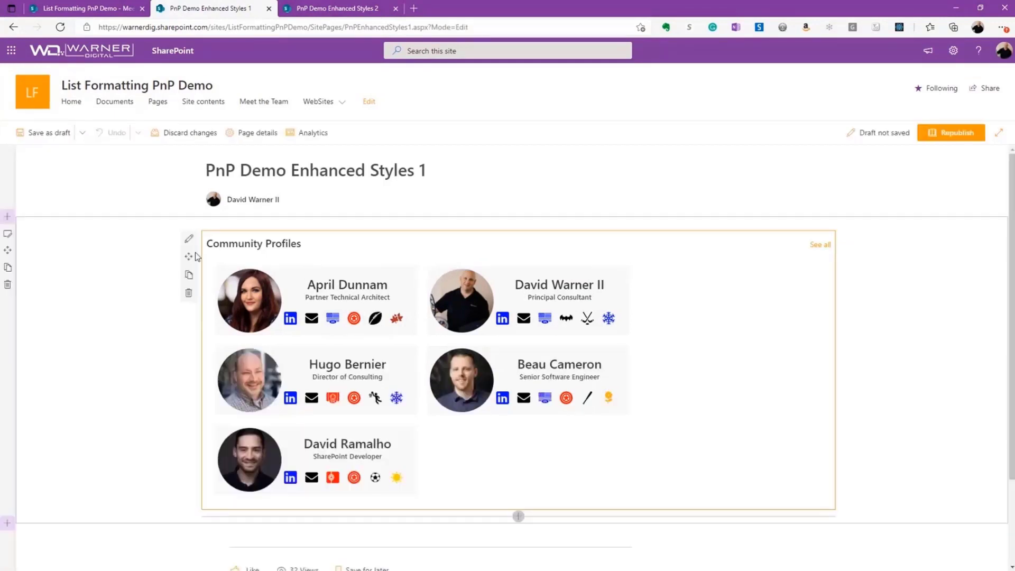
left_click(158, 237)
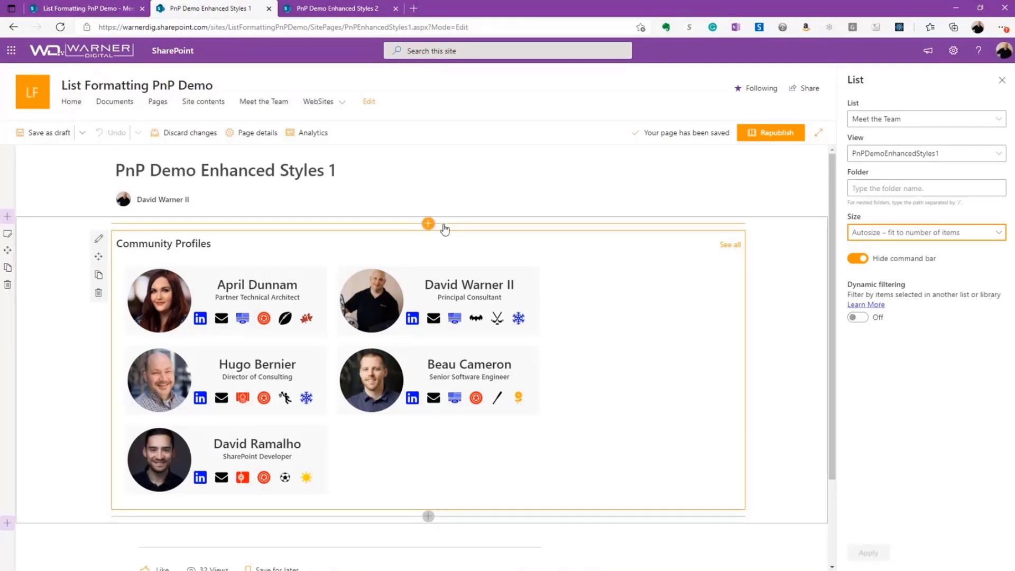
Step: Add an Enhanced List Formatting web part above the Community Profiles list and accept its usage warning
left_click(428, 224)
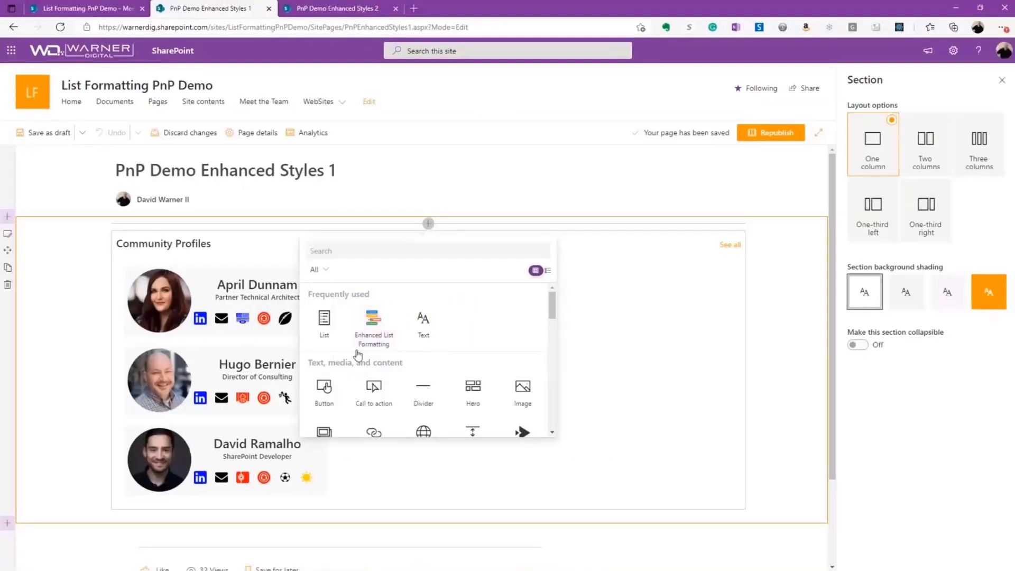
left_click(362, 350)
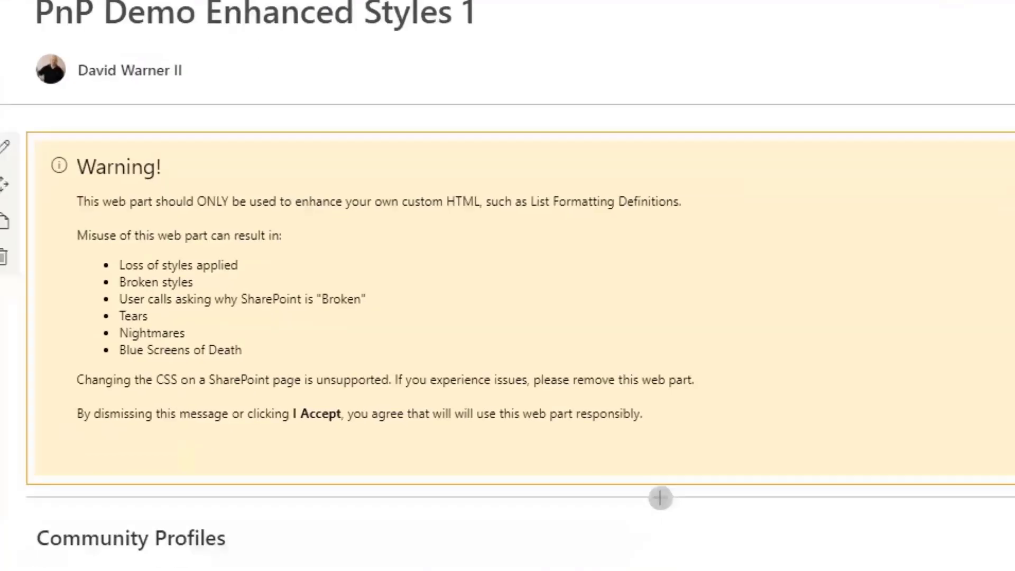
left_click_drag(139, 285, 409, 367)
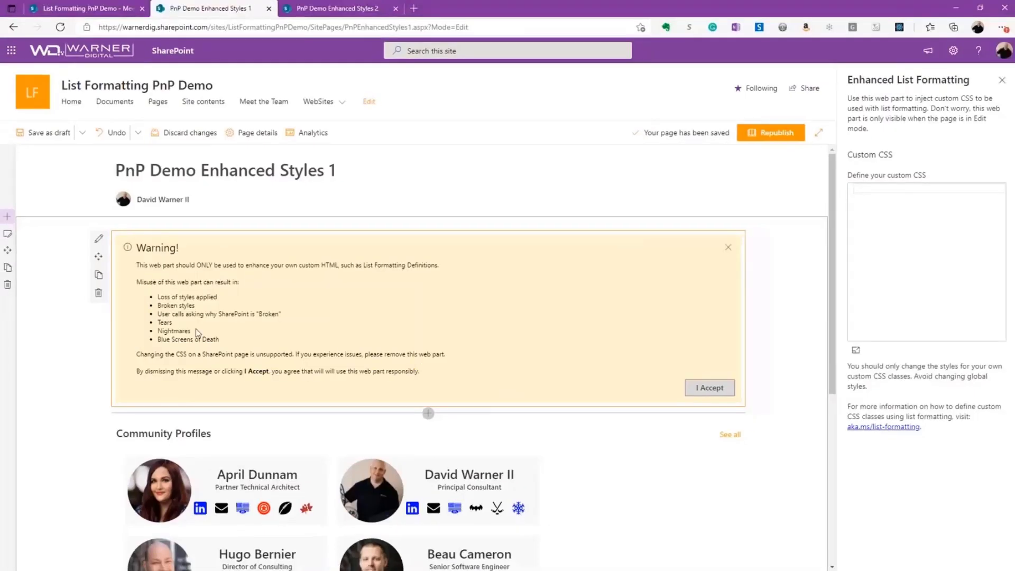
left_click(706, 388)
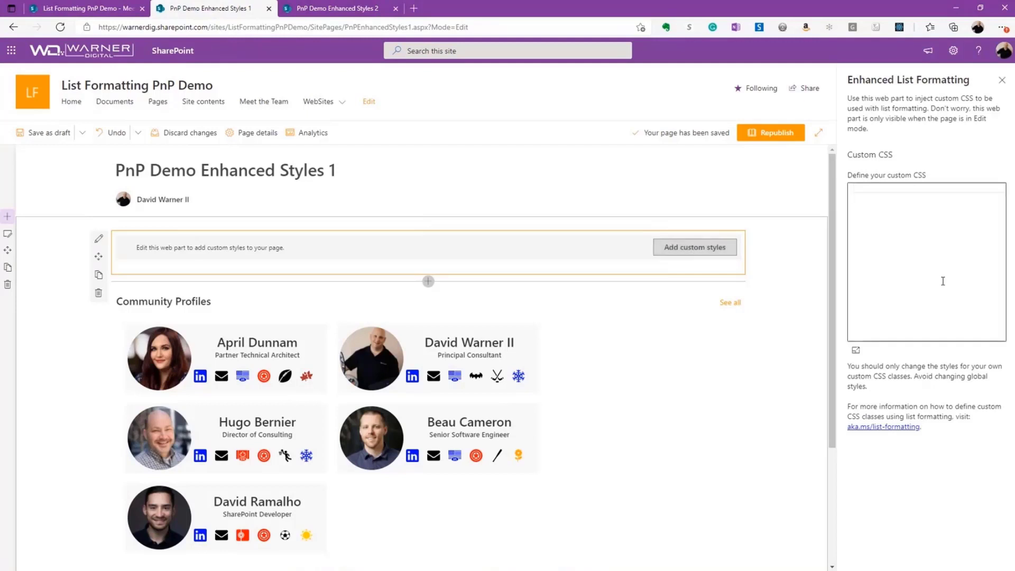
left_click(1002, 80)
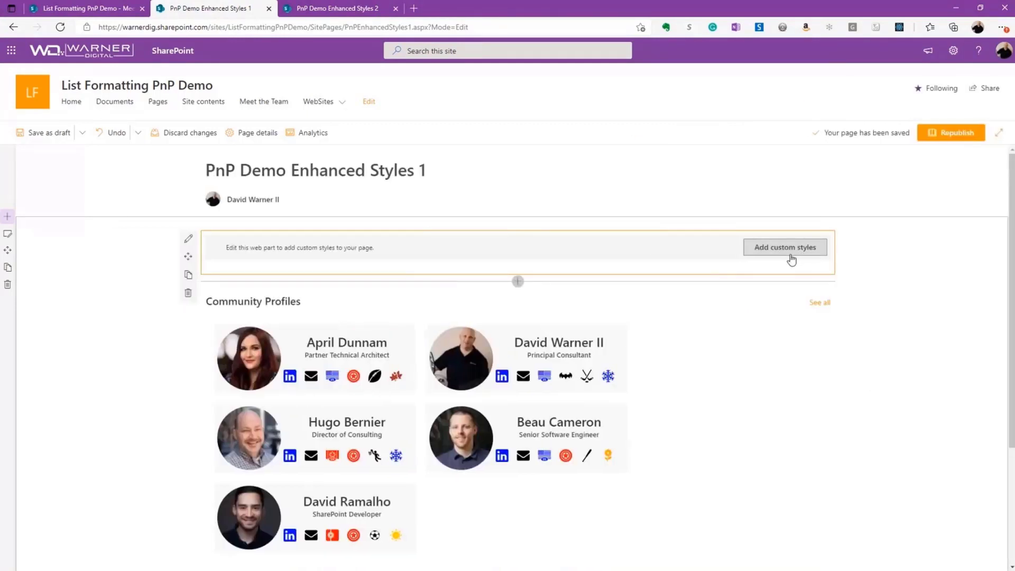
left_click(785, 248)
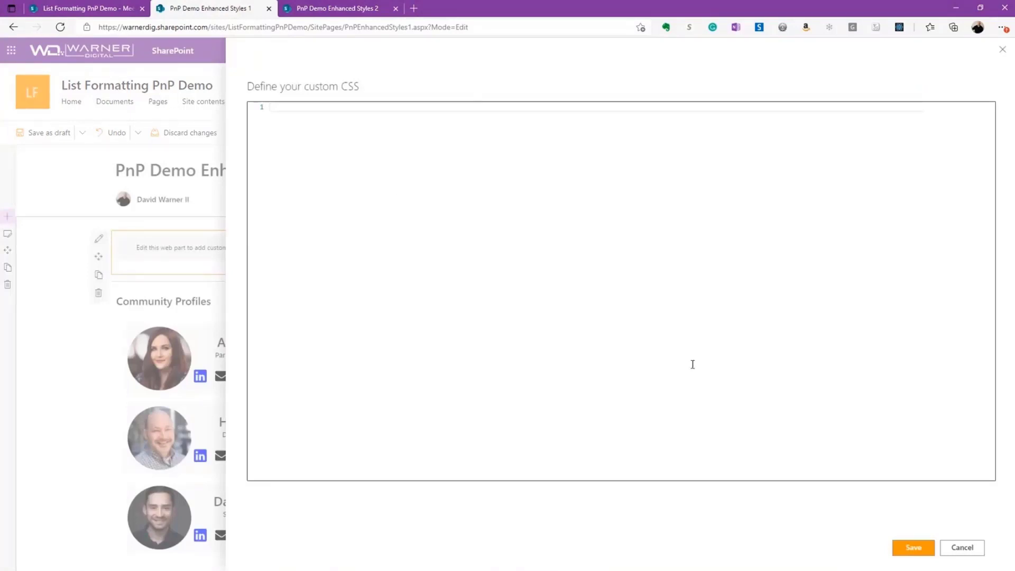
left_click(963, 548)
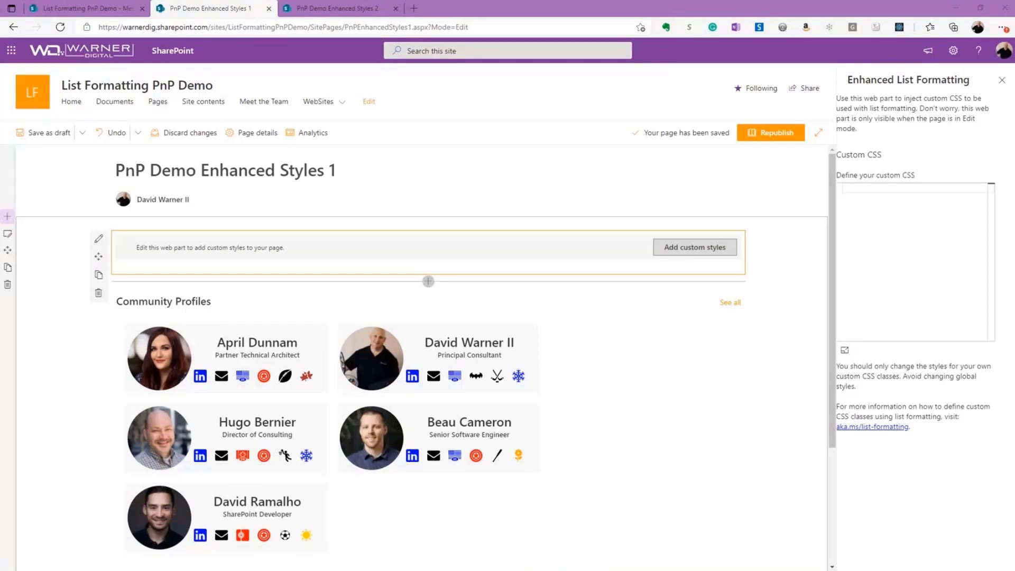
Step: Paste the ribbon-style .pnpCommunityMemberTitleOuter CSS into the web part's custom CSS, check it in the expanded editor and save it
left_click(898, 259)
key("ctrl+v")
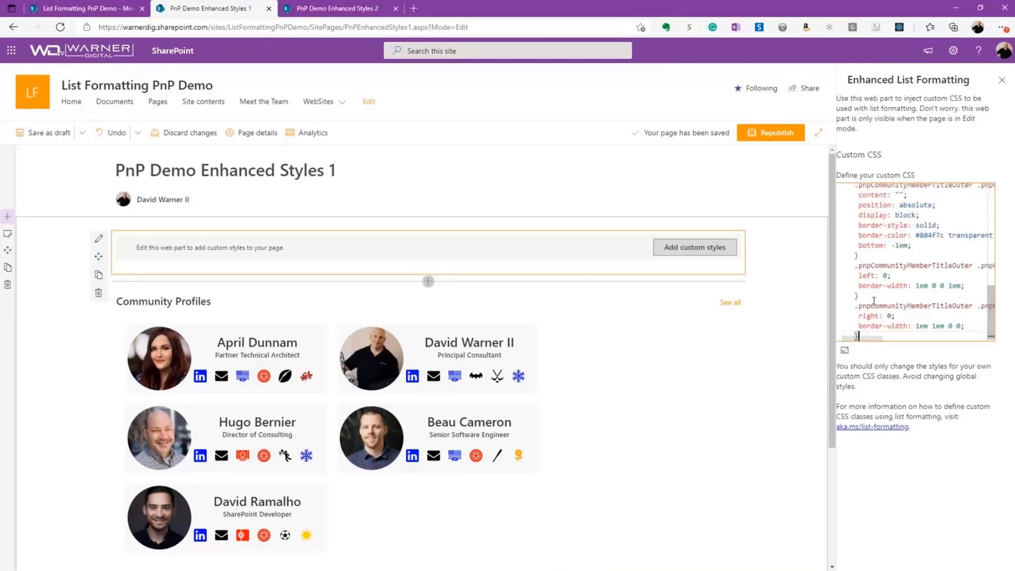
left_click(845, 350)
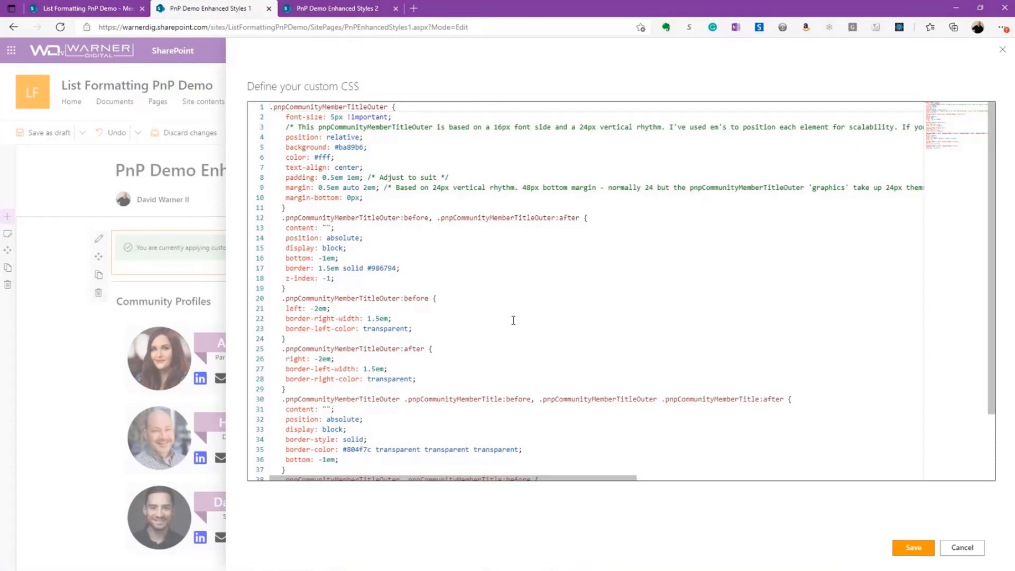
left_click(911, 549)
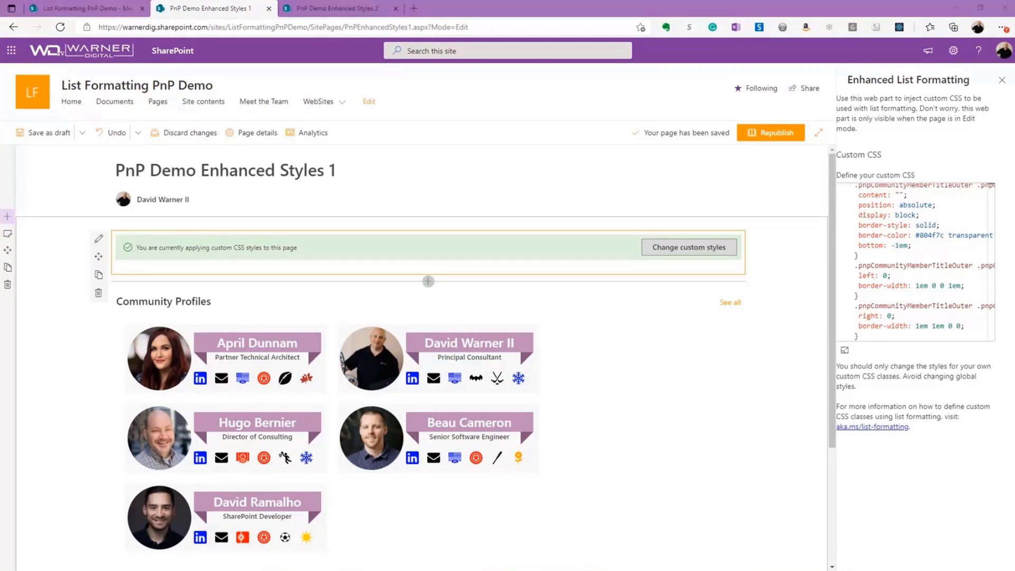
Step: Replace all the custom CSS with the copied .pnpCommunityMemberTitleOuter hover-transition styles and select the Community Profiles list to preview them
left_click(899, 286)
key("ctrl+a")
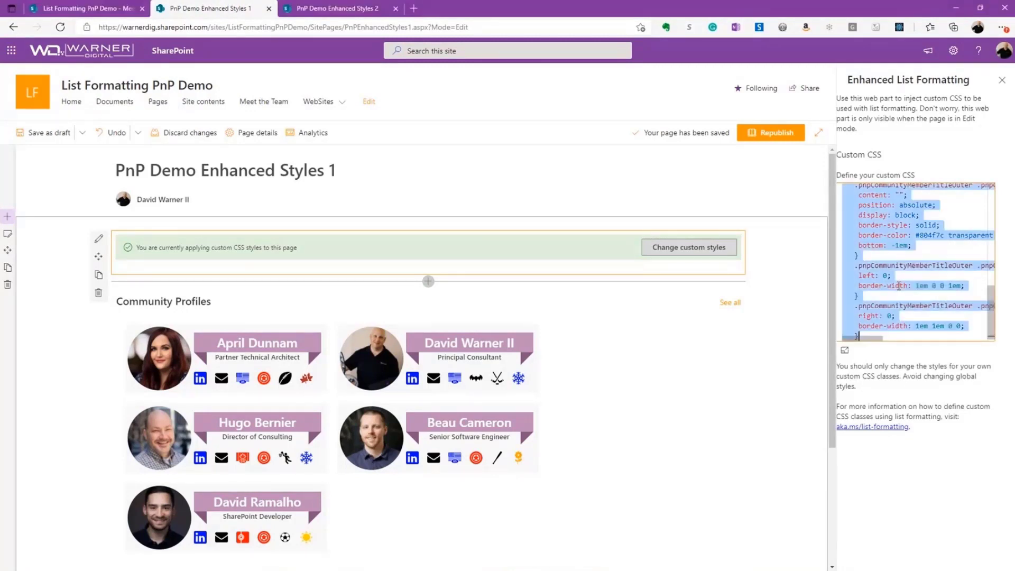
key("ctrl+v")
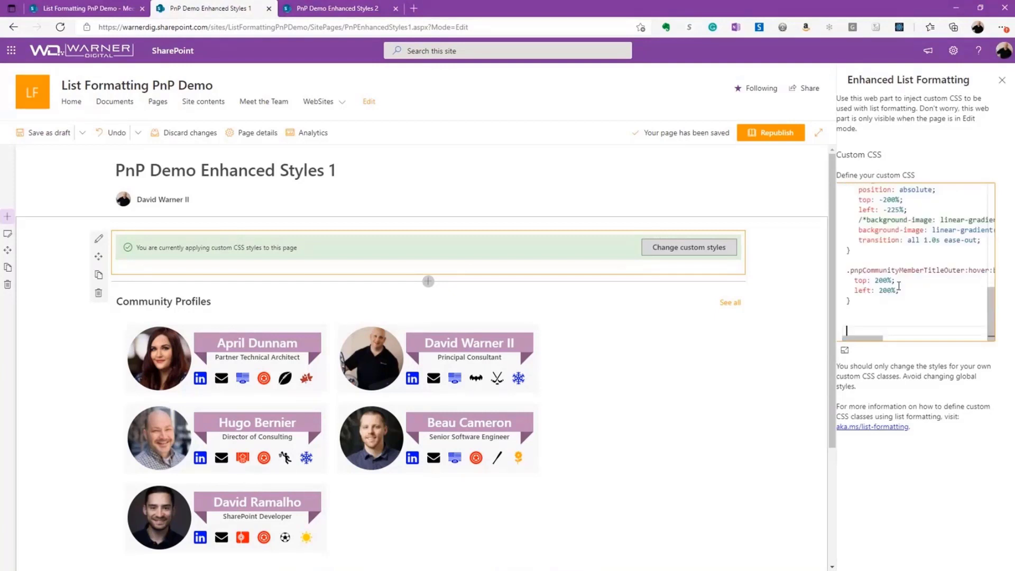
left_click(791, 383)
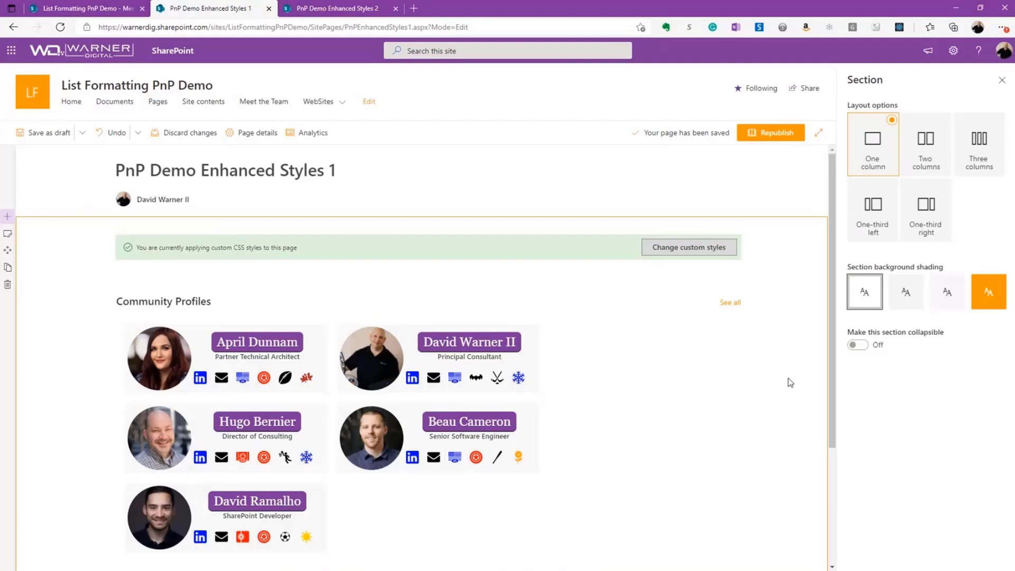
left_click(578, 352)
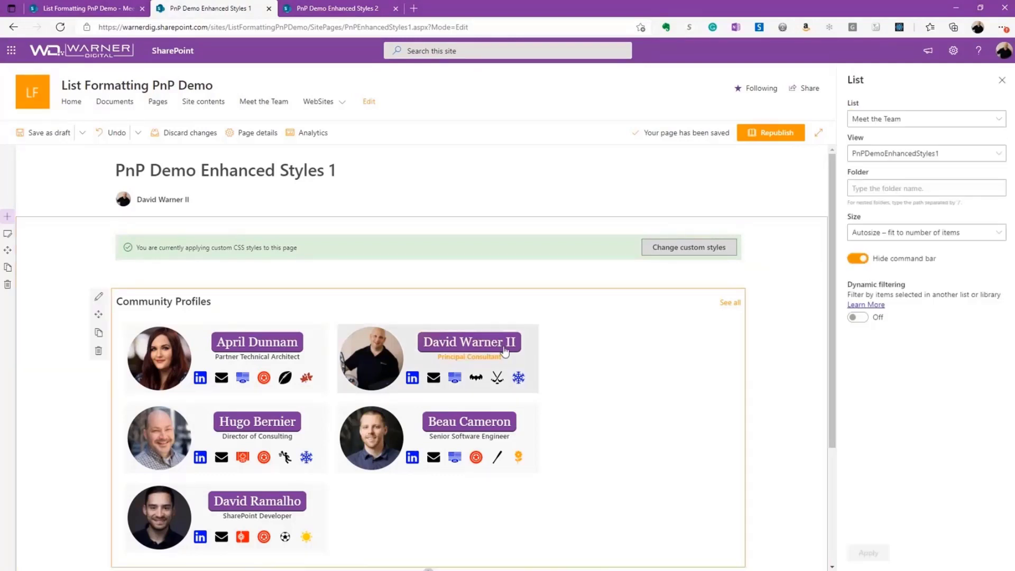
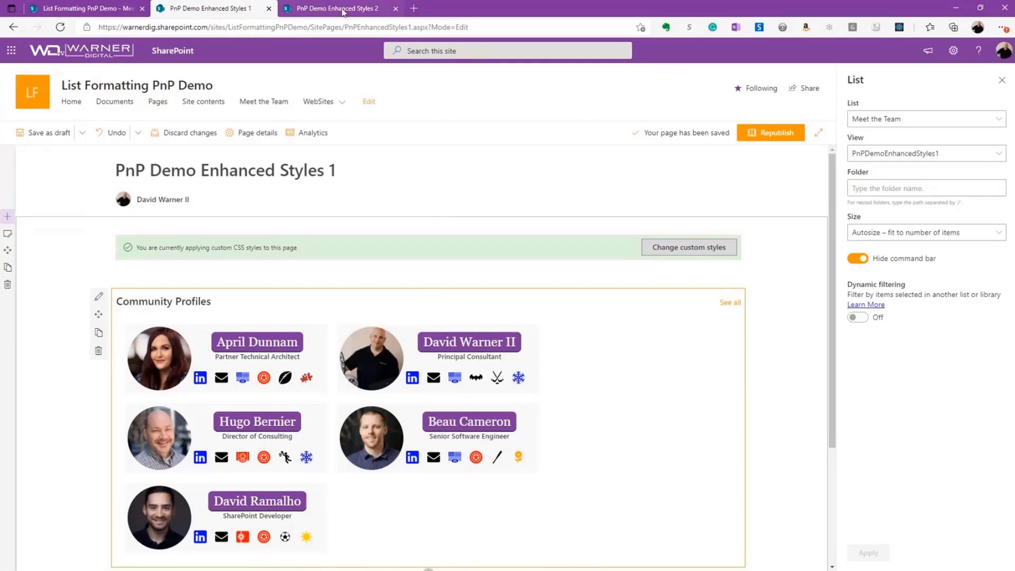
Step: Edit the PnP Demo Enhanced Styles 2 page, adding an Enhanced List Formatting web part above Community Polaroids and accepting its warning
left_click(342, 10)
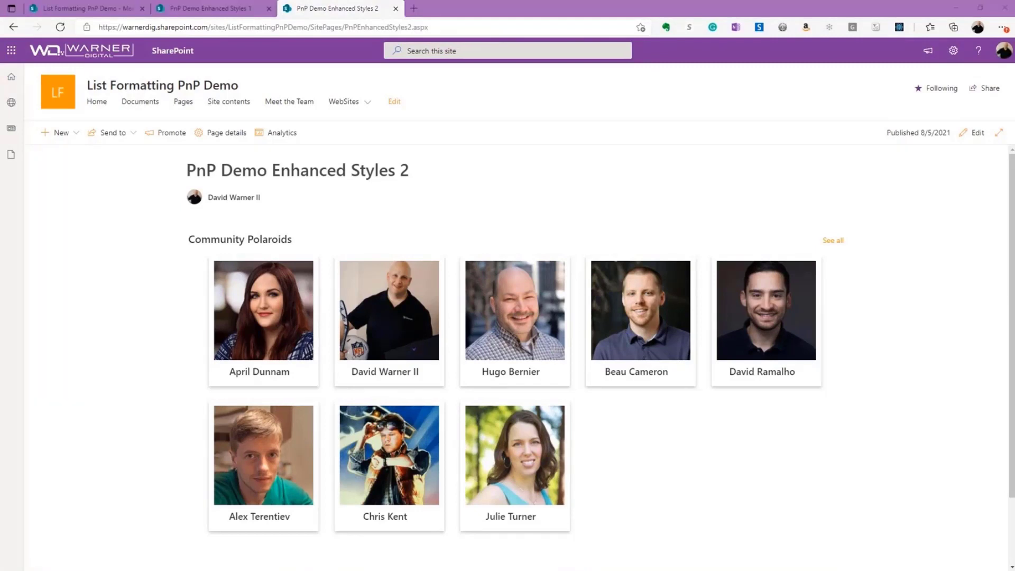
left_click(954, 302)
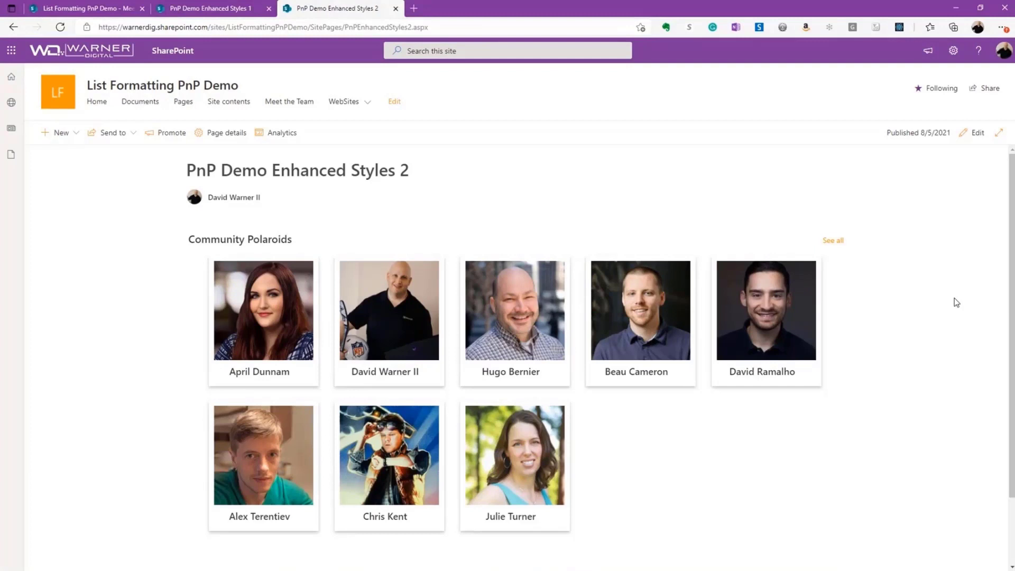
left_click(976, 133)
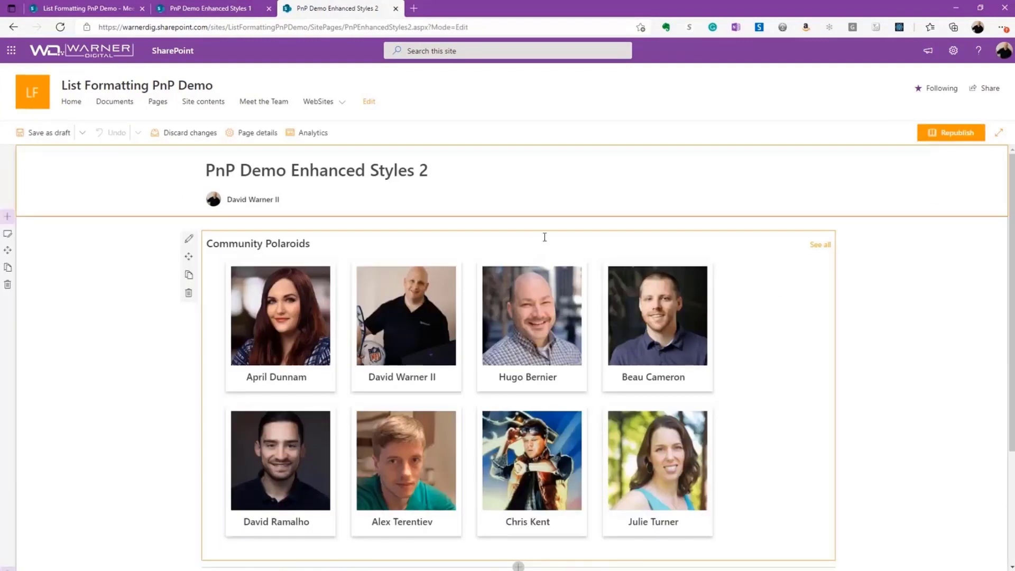
left_click(520, 225)
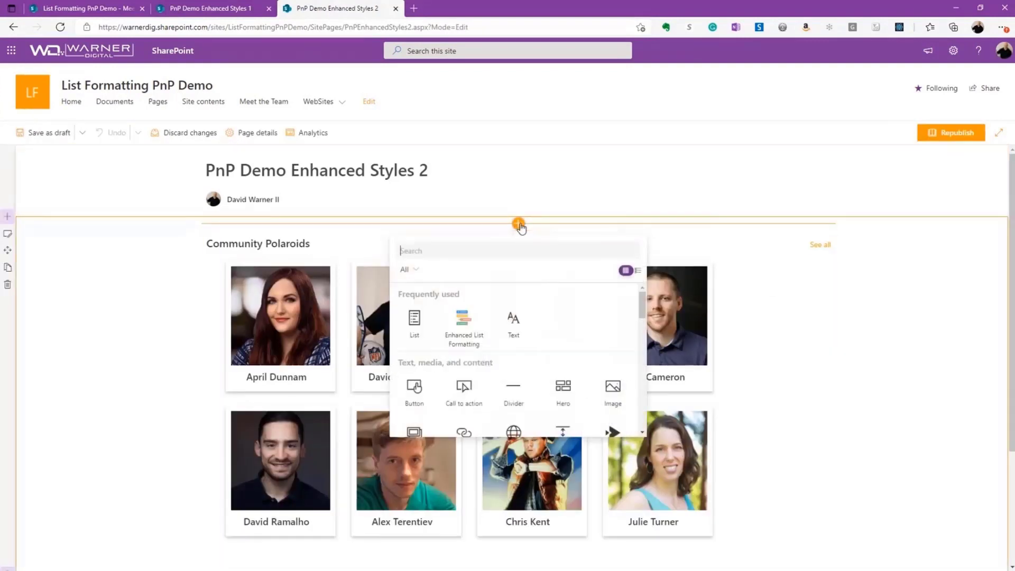
left_click(469, 326)
left_click(799, 389)
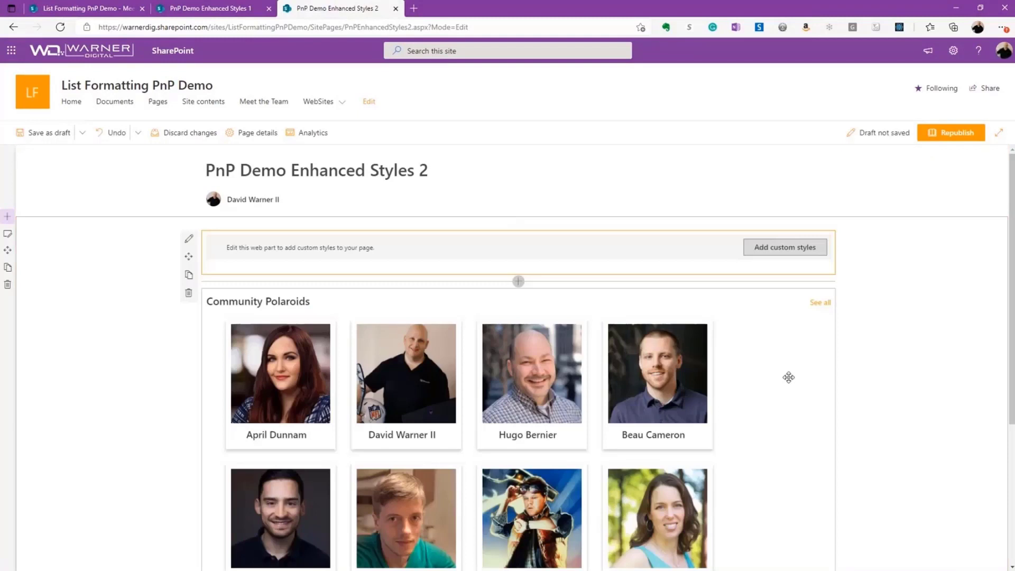
Step: Paste the .polaroids rotation and hover-scale CSS as the web part's custom styles, save it from the expanded editor and preview Community Polaroids
left_click(777, 250)
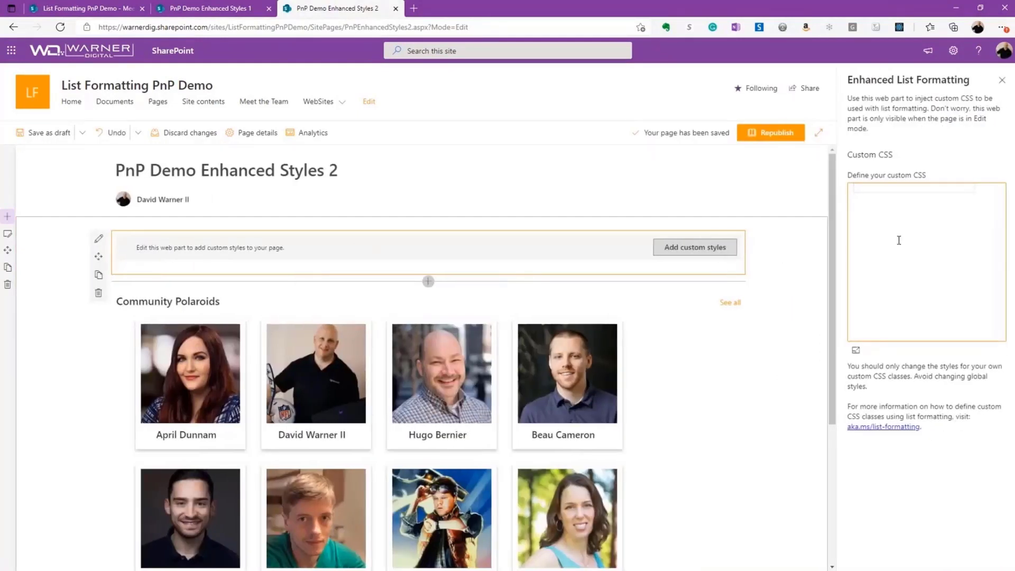
key("ctrl+v")
left_click(856, 350)
scroll(578, 374, "down", 2)
scroll(578, 375, "down", 3)
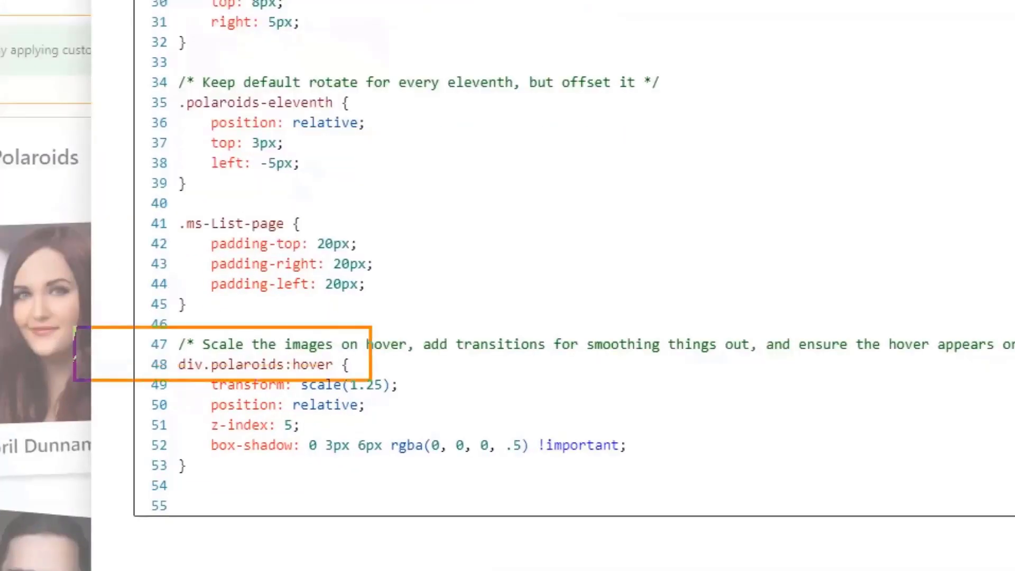
left_click(909, 547)
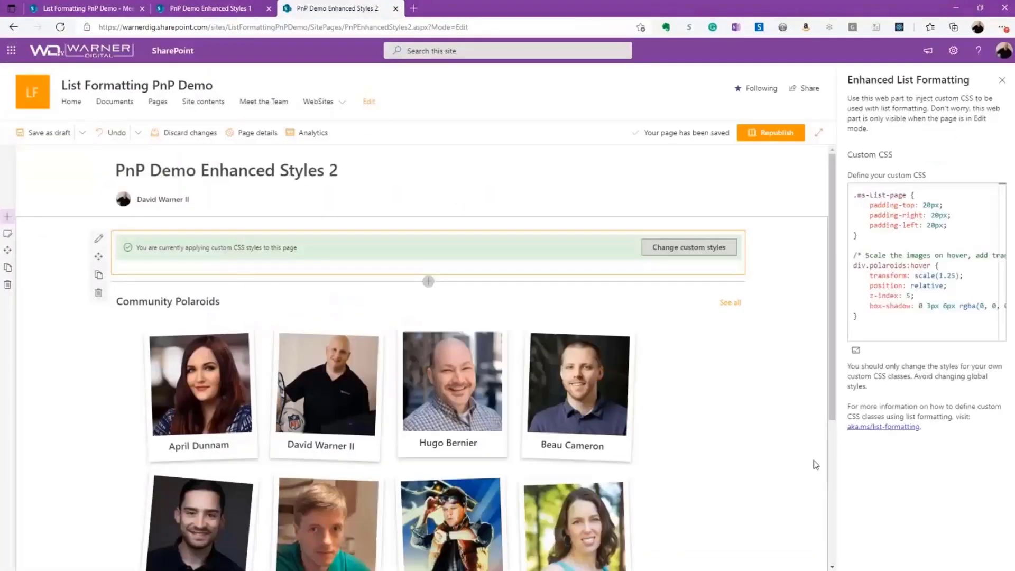
left_click(800, 398)
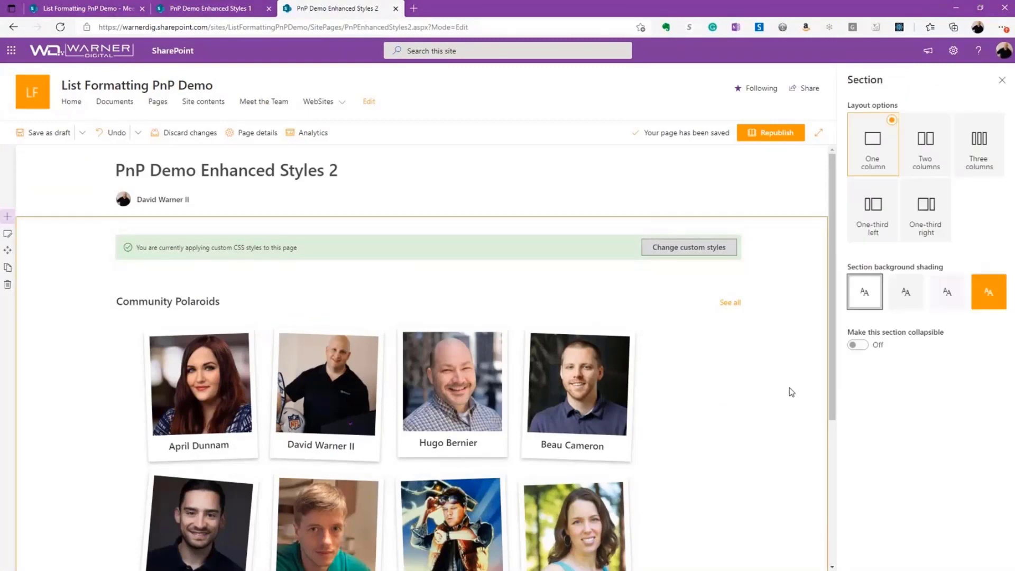
left_click(653, 397)
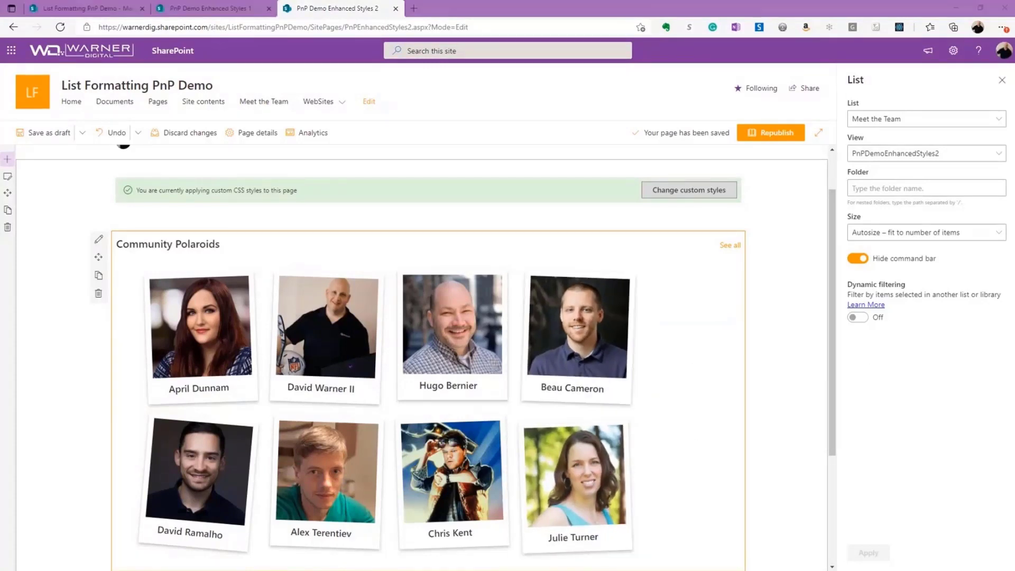
Step: Update the web part's custom CSS with the imported 'Reenie Beanie' font for .teammember and filter: grayscale(1) on .polaroids, and preview Community Polaroids
left_click(709, 191)
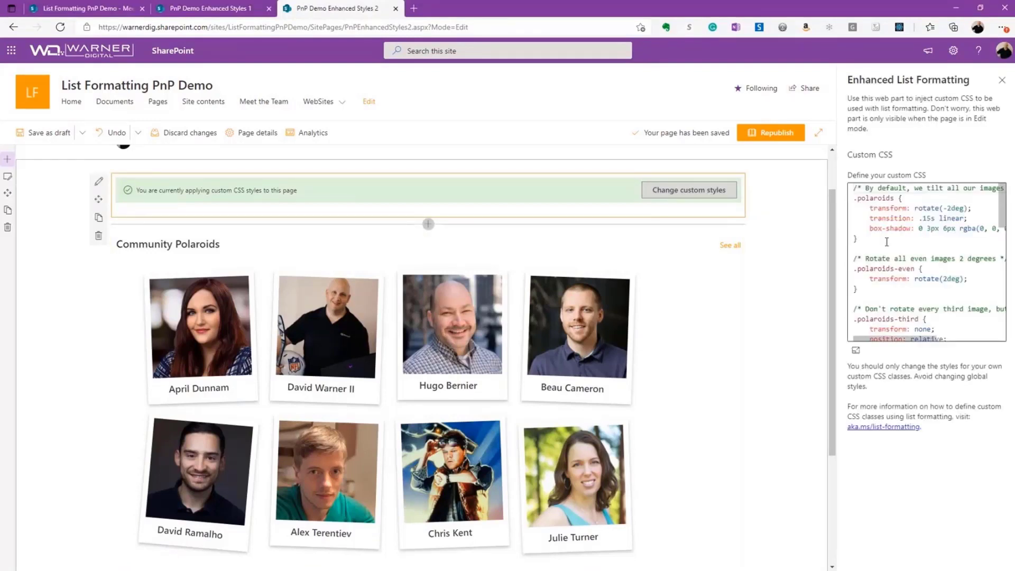
left_click(788, 344)
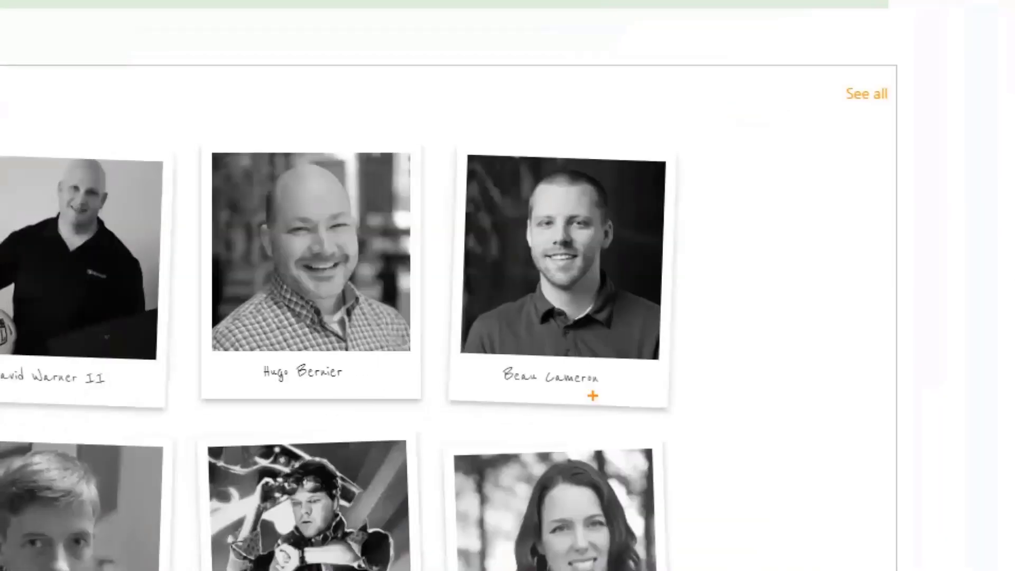
left_click_drag(232, 354, 369, 393)
left_click_drag(346, 372, 509, 372)
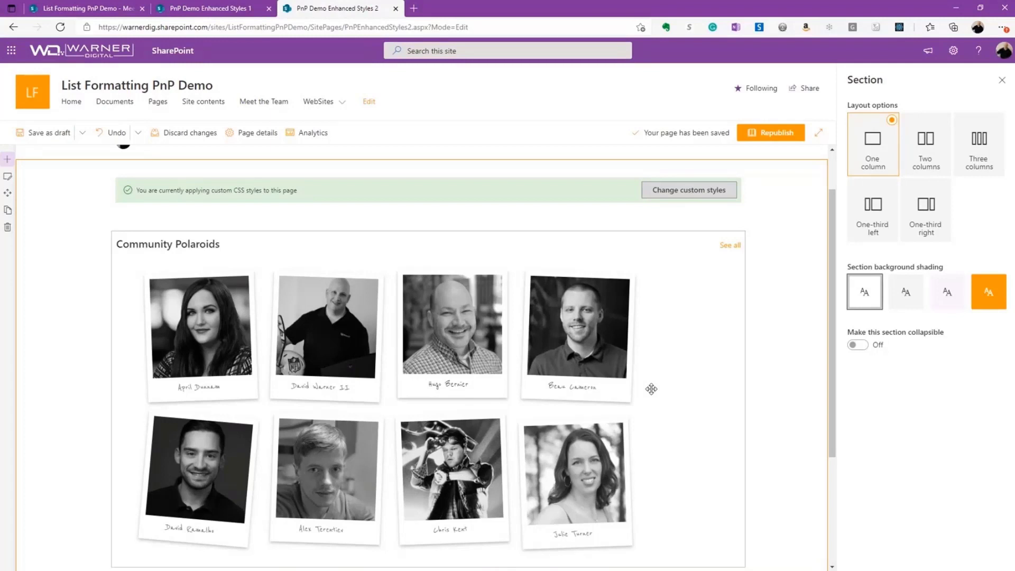
left_click(690, 376)
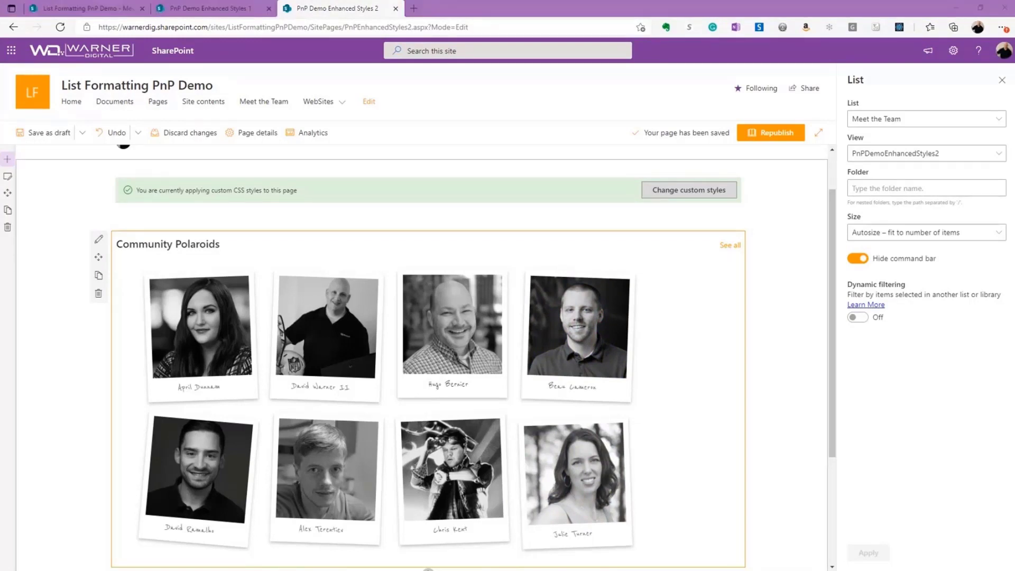
Step: Extend the polaroid custom CSS with the heart background styles and the fave-heart keyframes, and select the Community Polaroids list for preview
left_click(720, 190)
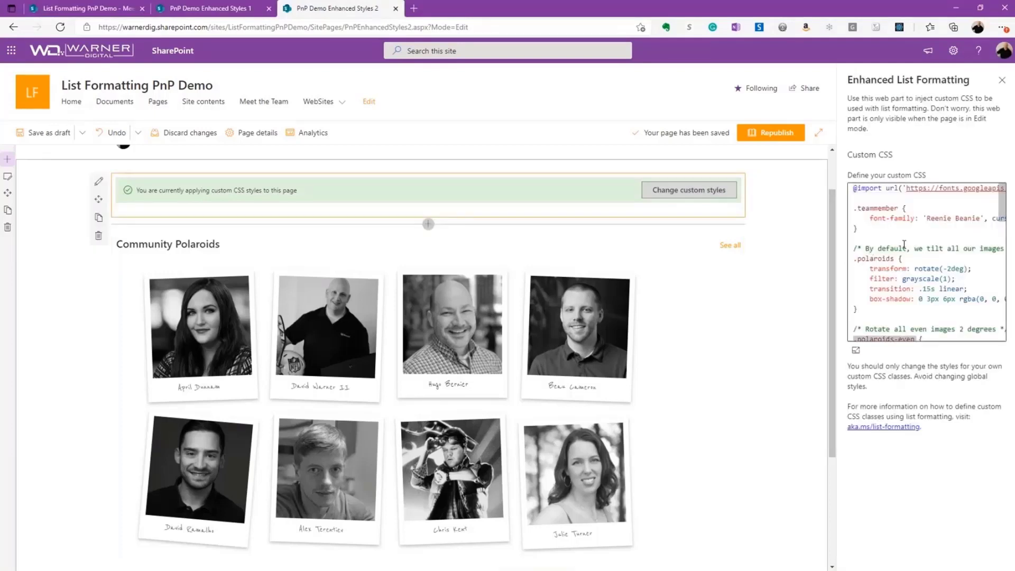
scroll(905, 244, "down", 15)
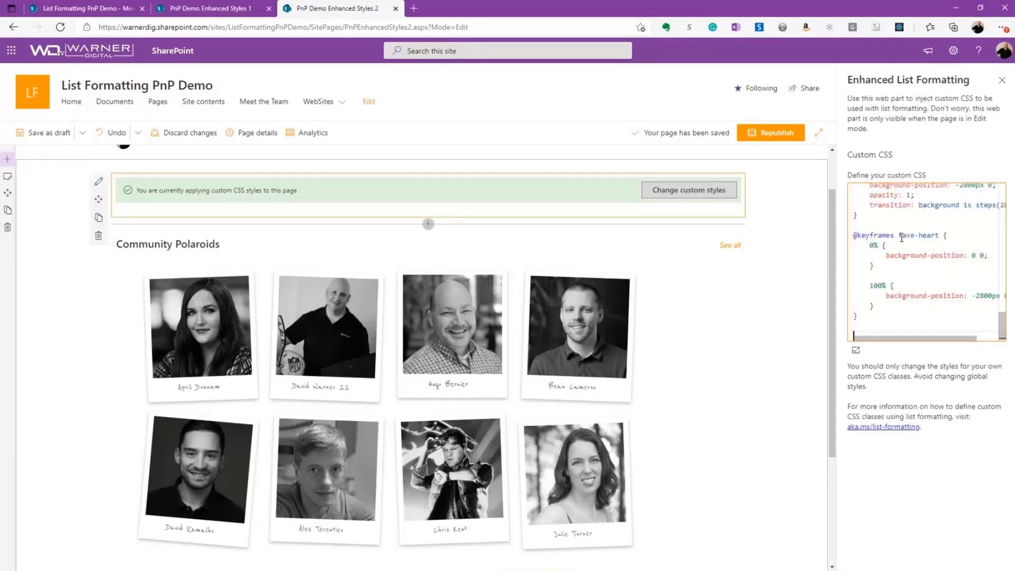
left_click(802, 268)
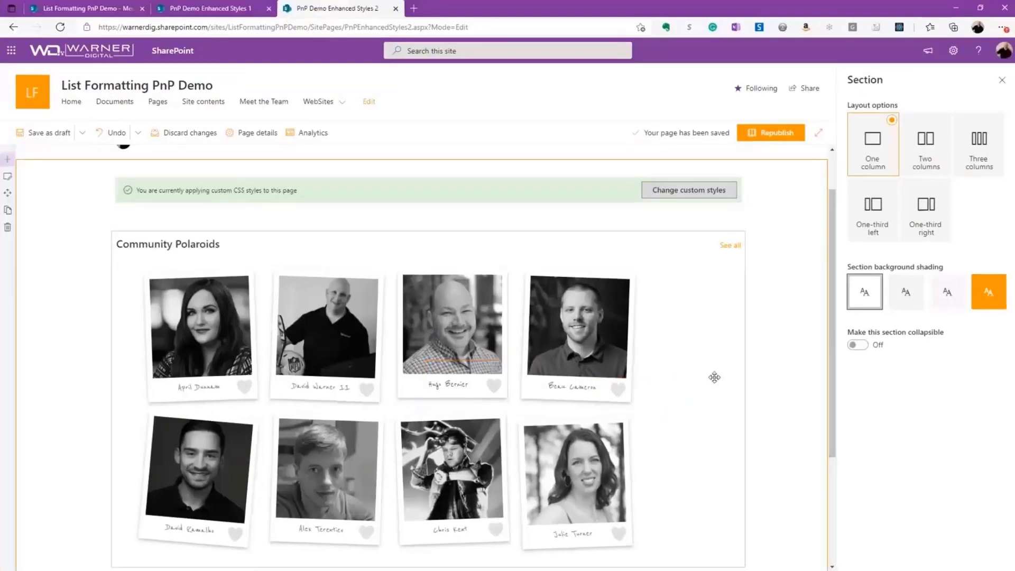
left_click(782, 360)
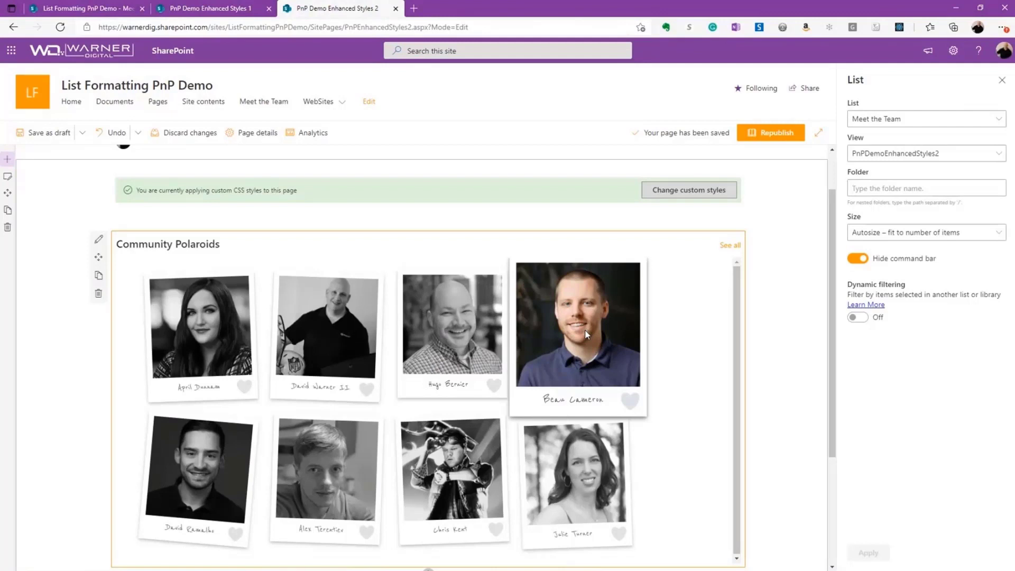
Step: Test the heart animation by toggling the heart on the last polaroid in the first row of Community Polaroids
left_click(630, 399)
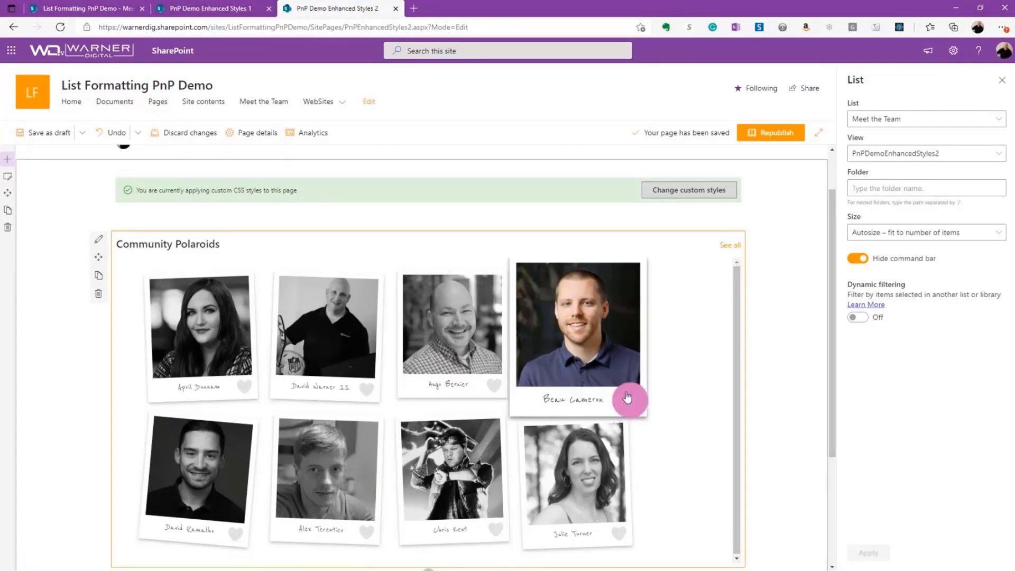
left_click(630, 398)
left_click(629, 400)
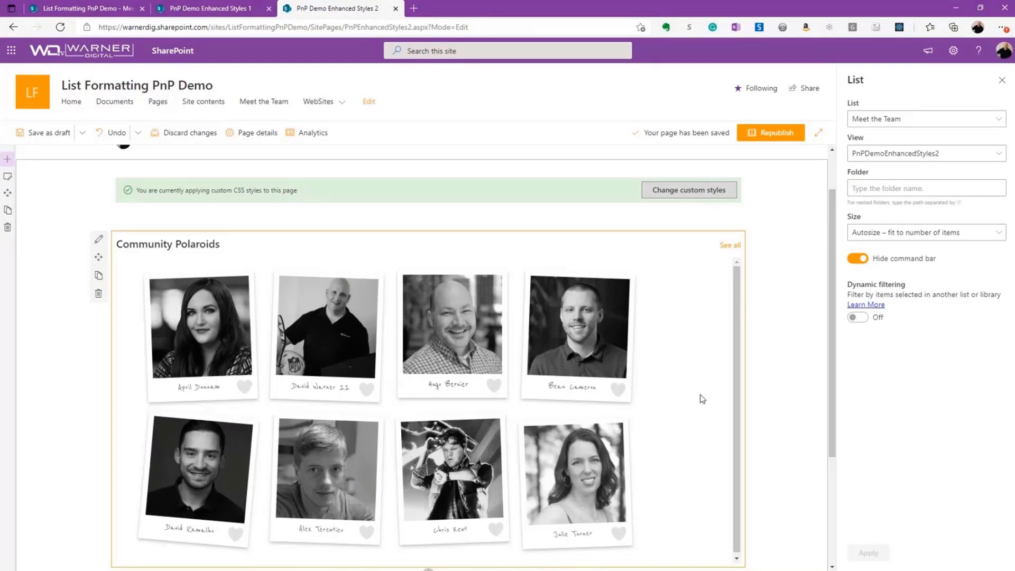
Step: Select the Enhanced List Formatting web part and highlight the page name PnPEnhancedStyles2 in the page's URL
left_click(567, 188)
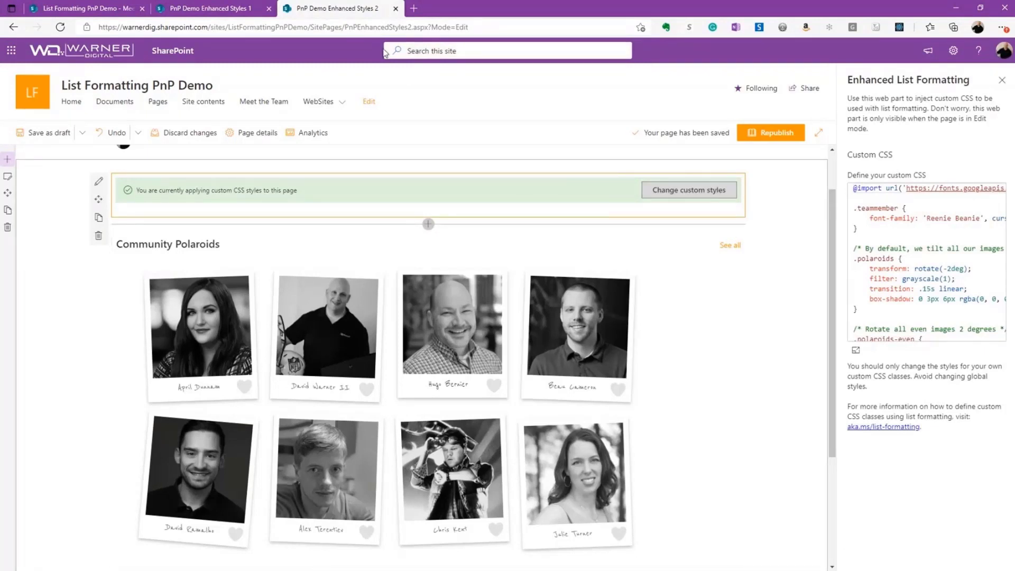
double_click(378, 27)
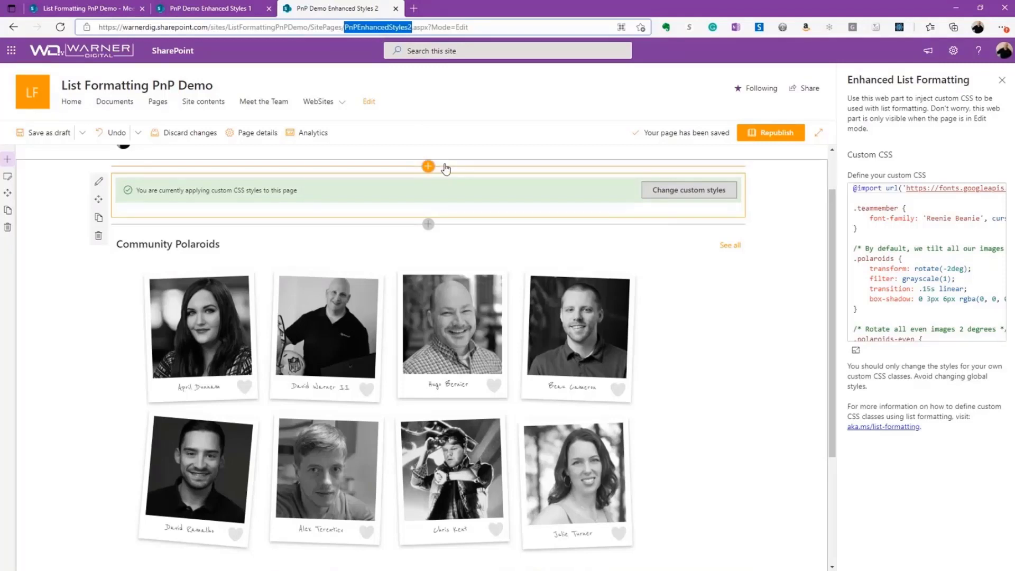